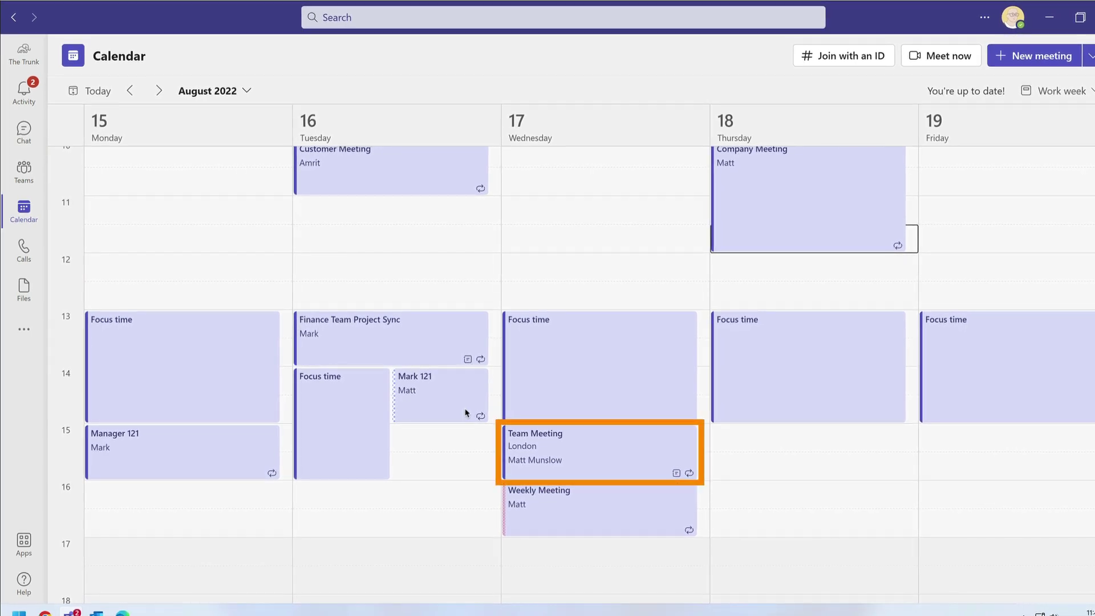
# Step: Open the meeting options for the whole Team Meeting series on Wednesday 17 August at 15:00
pyautogui.click(592, 467)
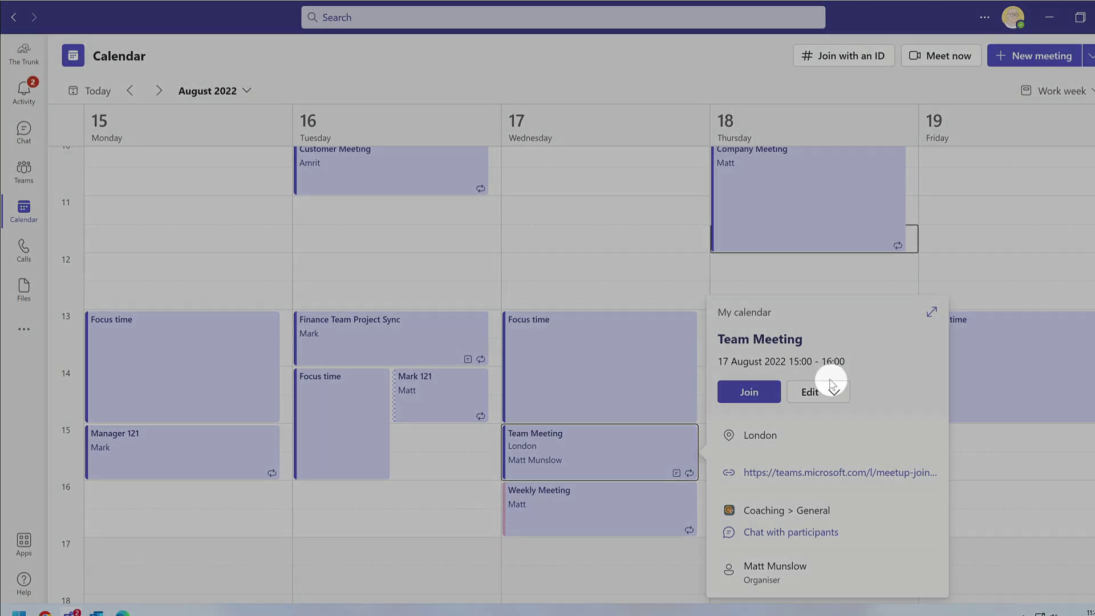
pyautogui.click(833, 391)
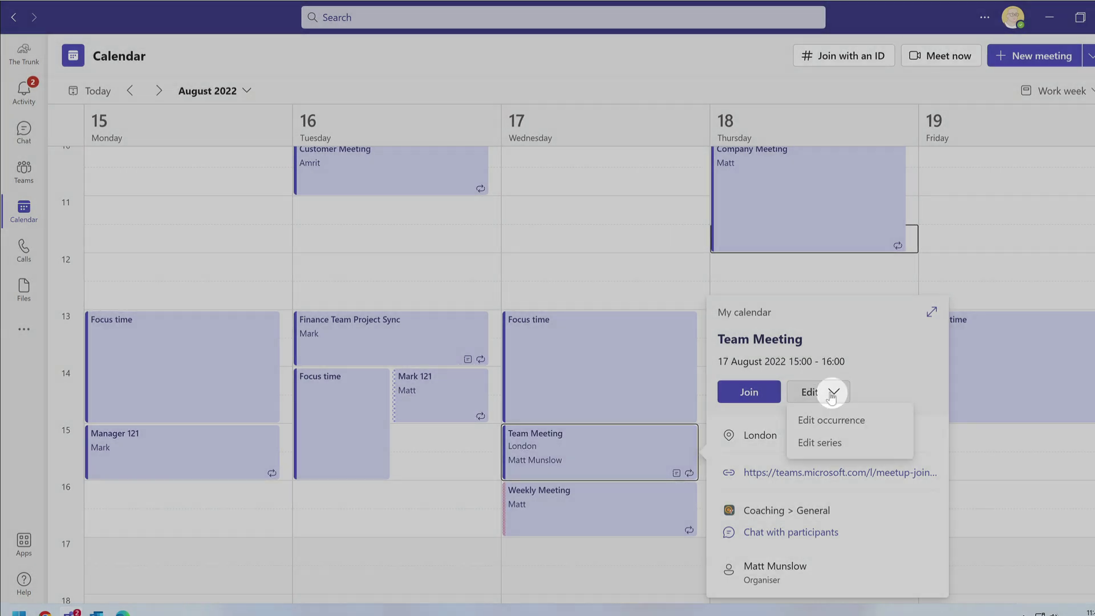
pyautogui.click(845, 447)
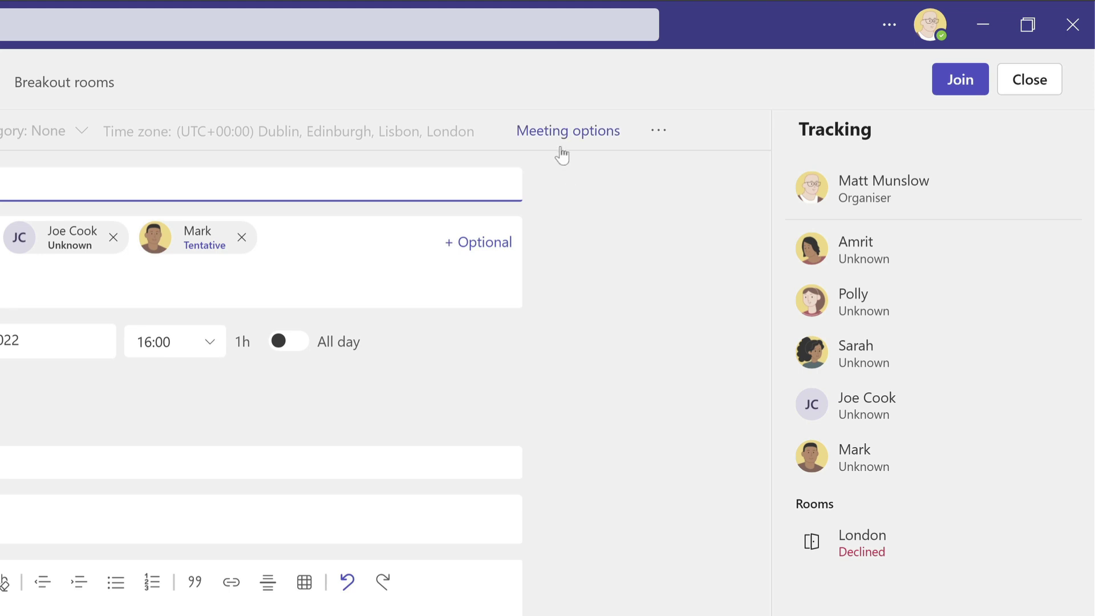
pyautogui.click(592, 137)
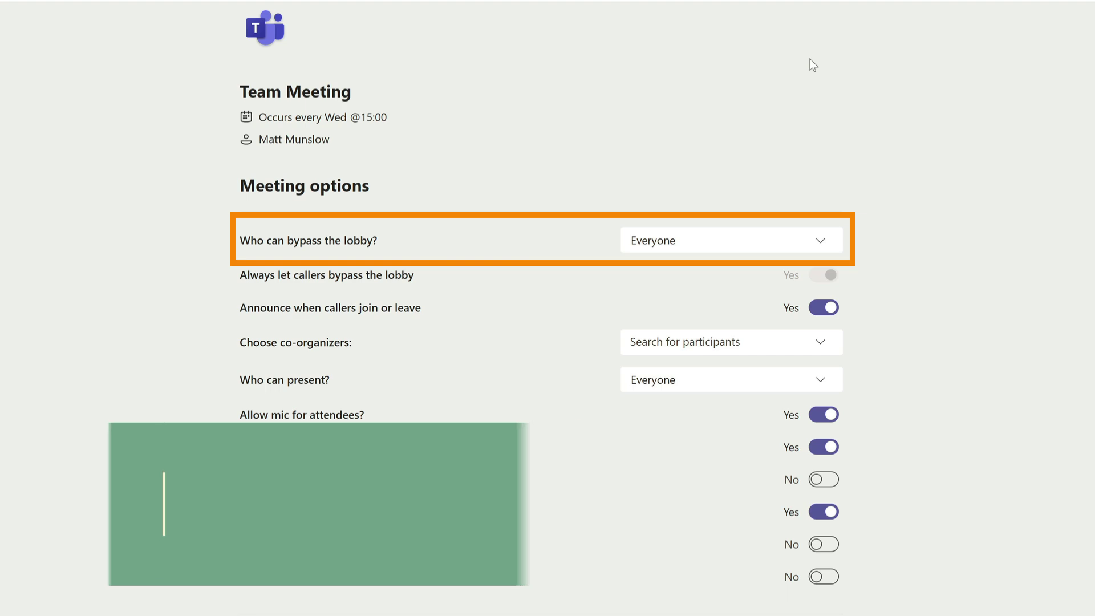
# Step: Set lobby bypass to Everyone in the meeting options and admit the guest waiting in the lobby
pyautogui.click(816, 252)
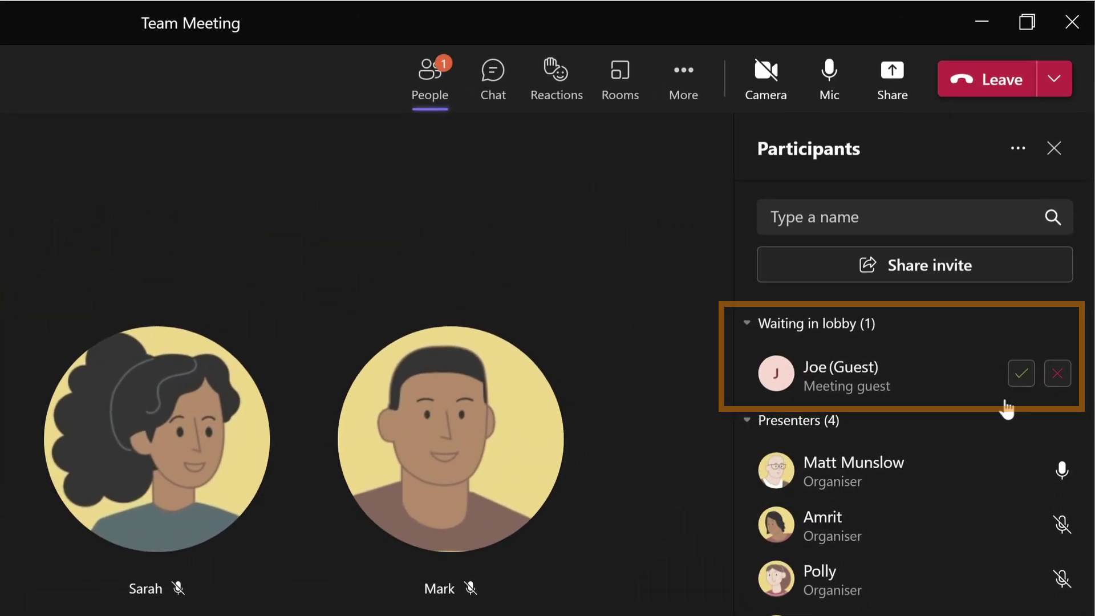
pyautogui.click(1022, 376)
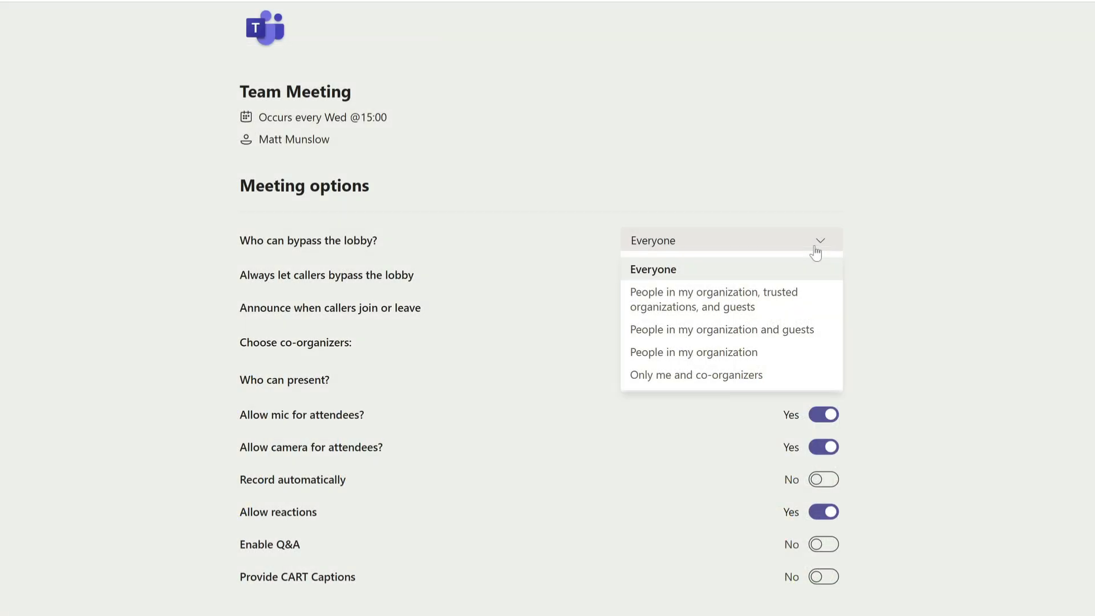
pyautogui.click(795, 274)
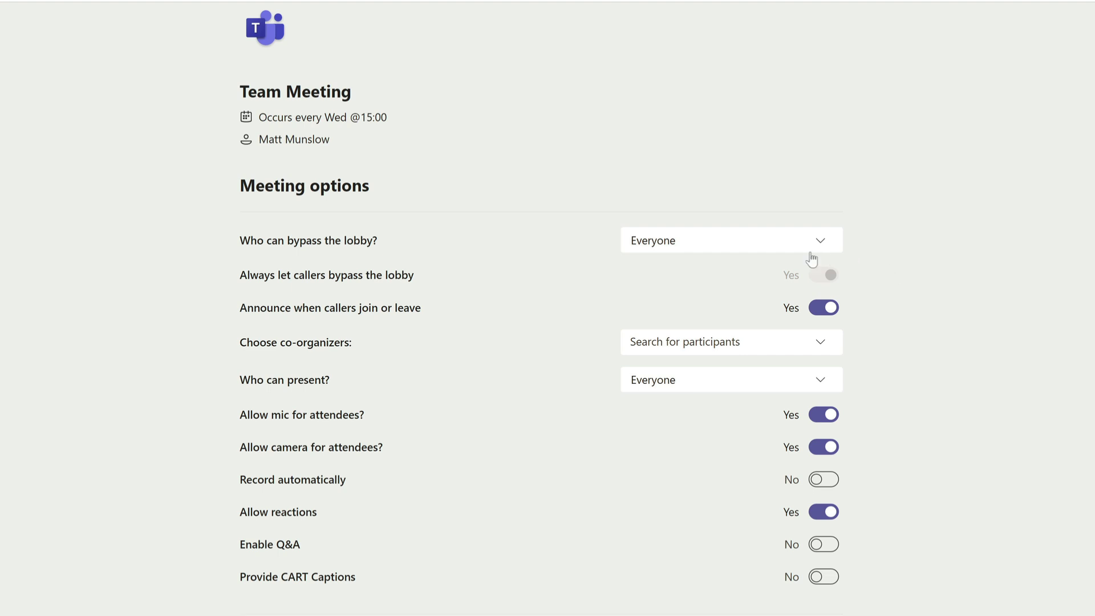
# Step: Restrict who can bypass the lobby to Only me and co-organizers
pyautogui.click(802, 249)
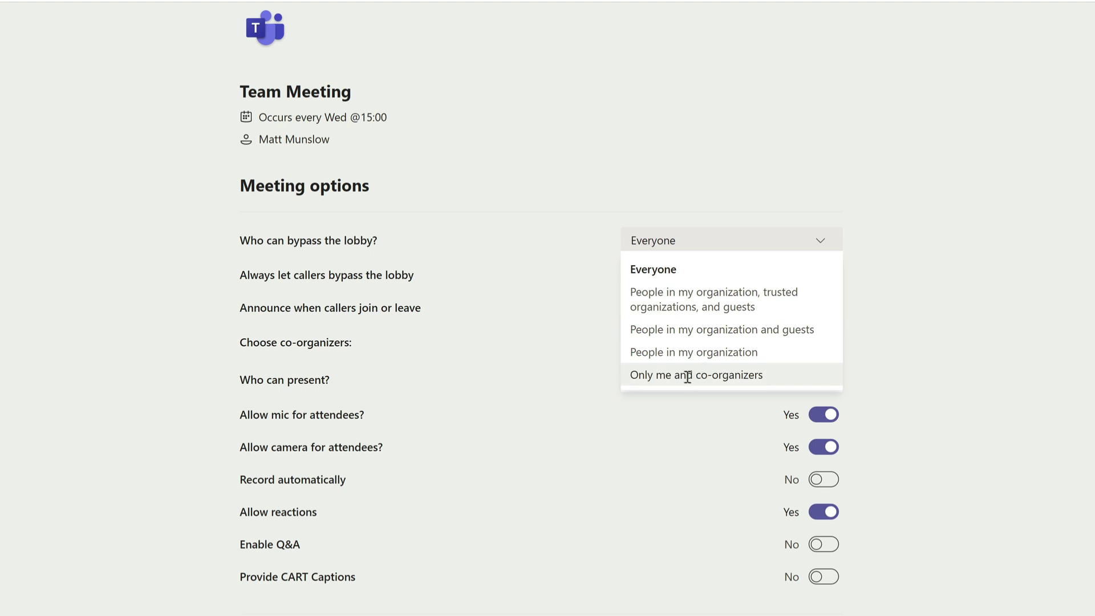
pyautogui.click(785, 374)
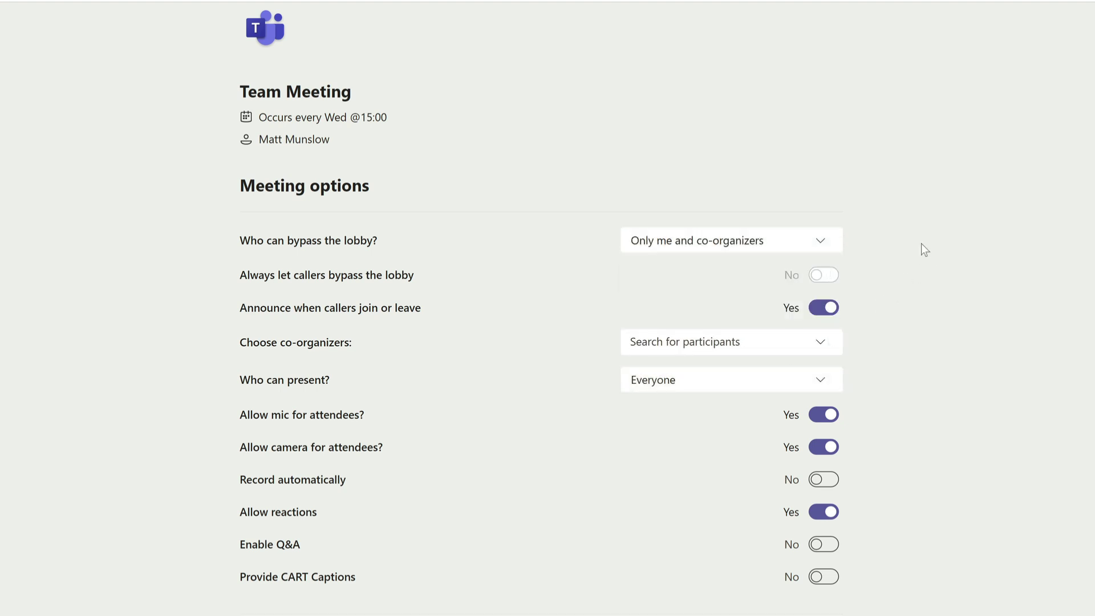
# Step: Set who can bypass the lobby to People in my organization and admit the guest waiting in the lobby
pyautogui.click(777, 244)
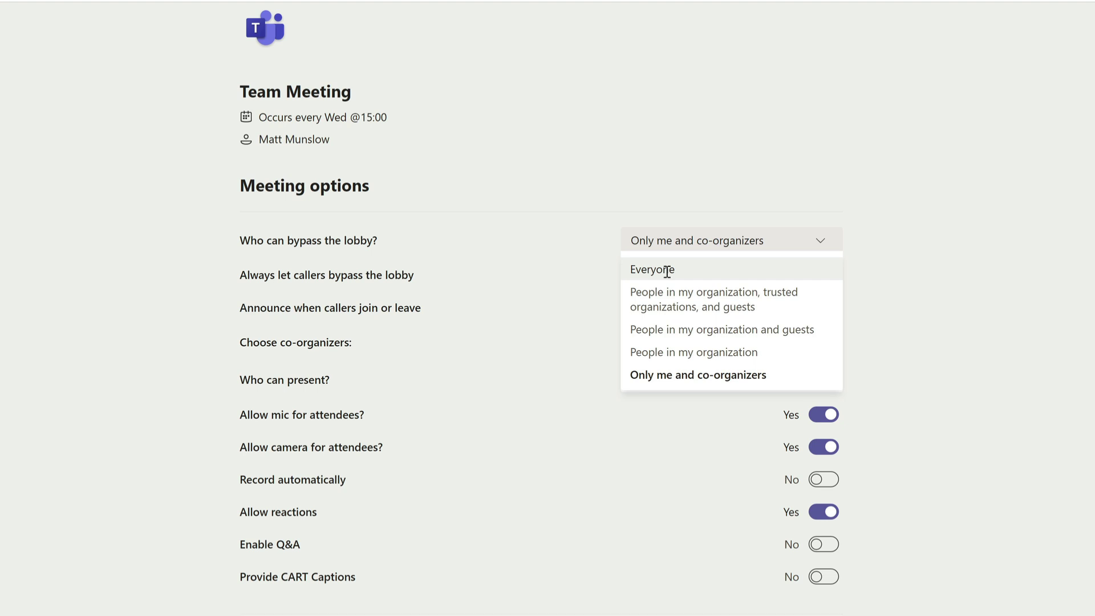
pyautogui.click(777, 353)
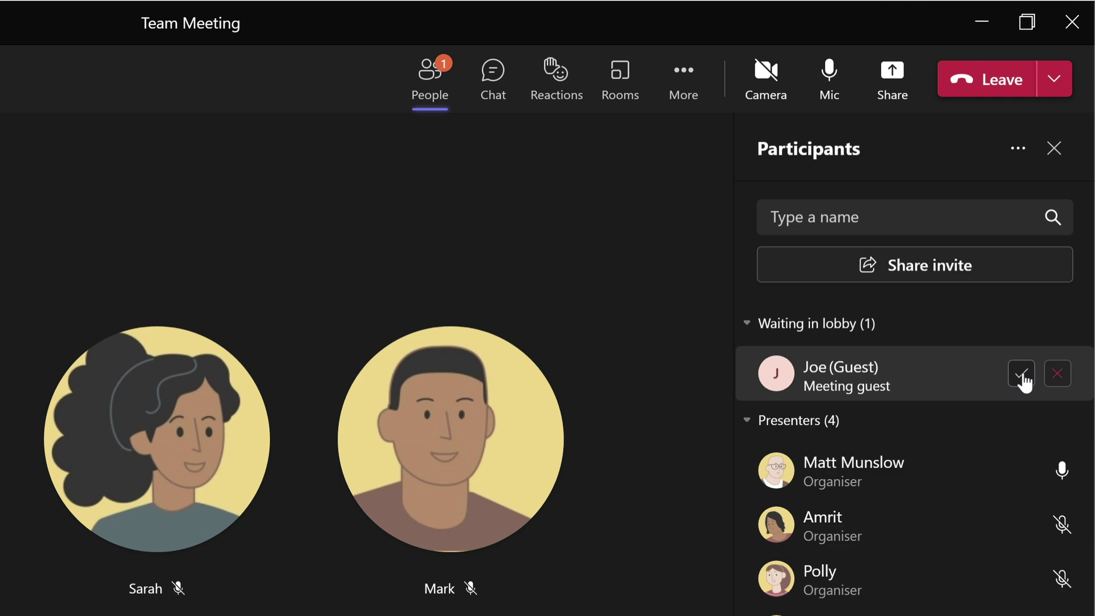
pyautogui.click(1022, 376)
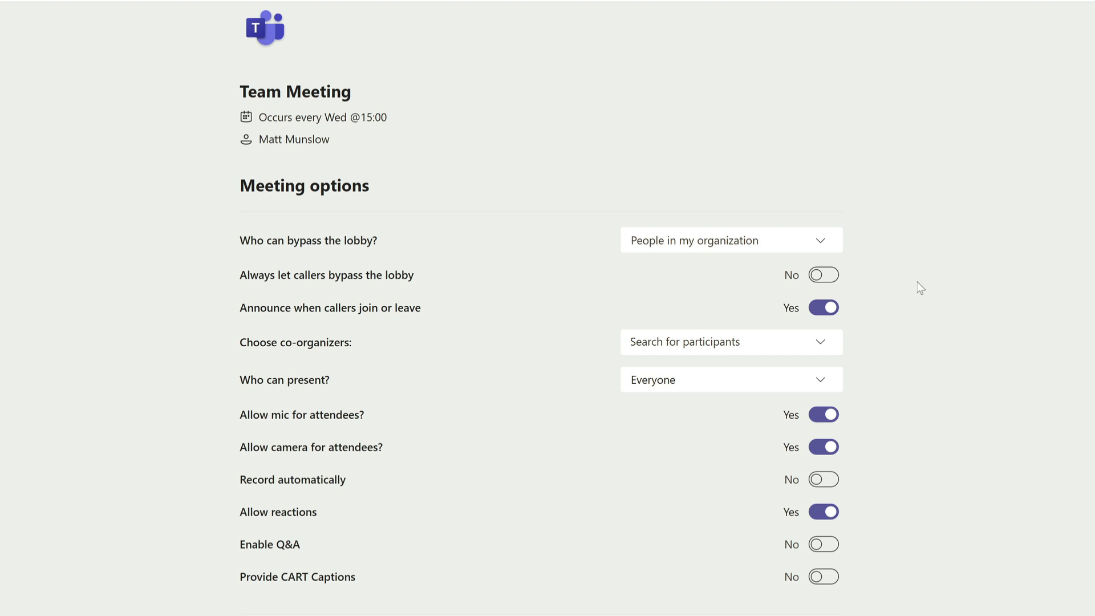
# Step: Turn off announcing when callers join or leave, and open the participant options of the guest with a raised hand
pyautogui.click(826, 308)
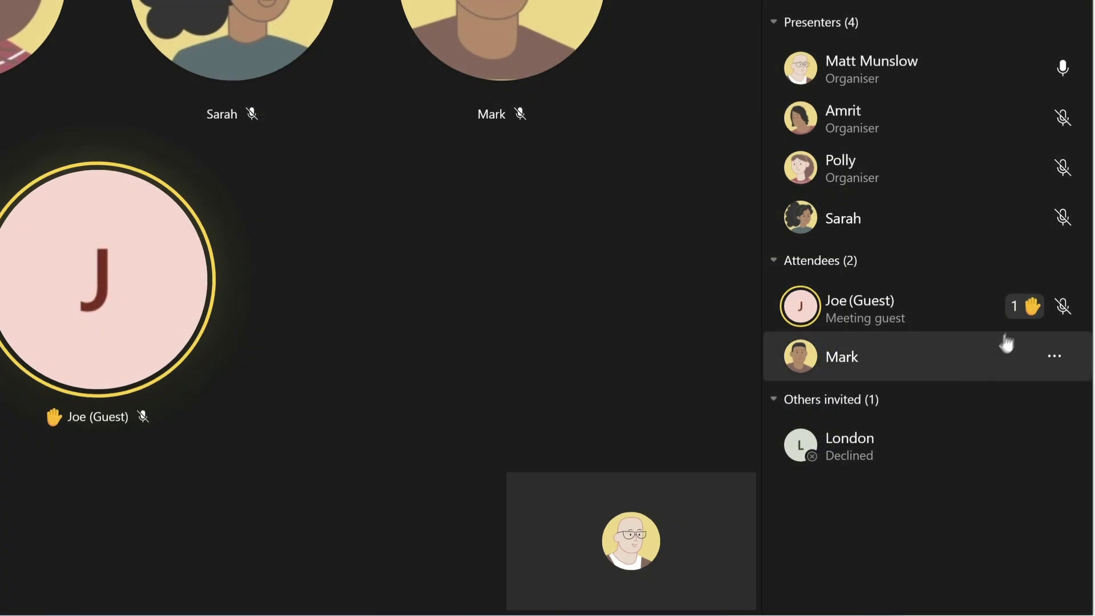
pyautogui.click(1054, 306)
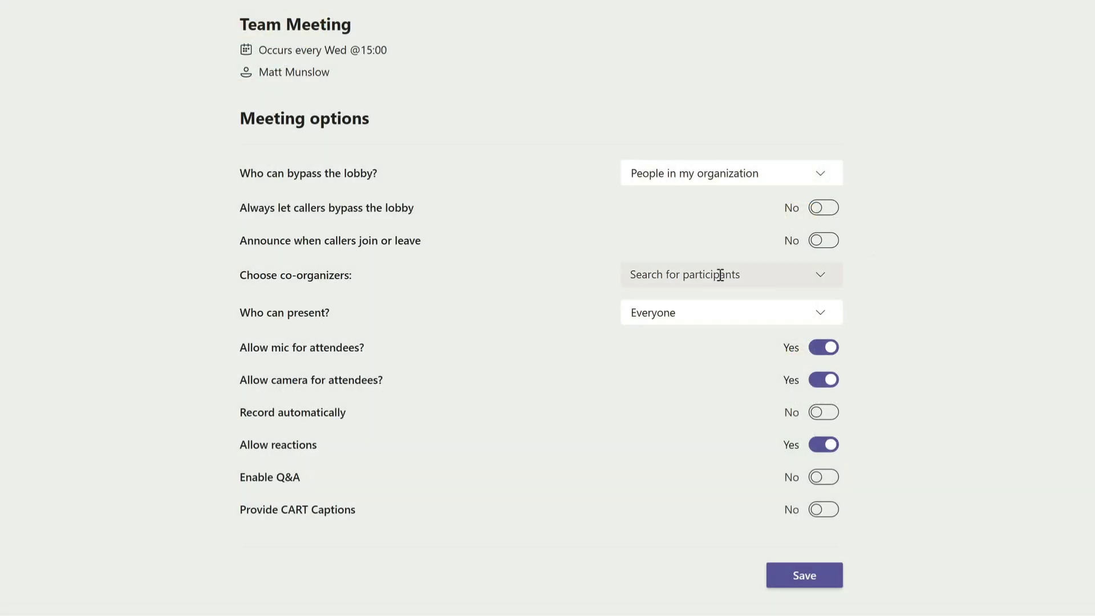
# Step: Add the participants listed as Manager and Producer as co-organizers of the meeting
pyautogui.click(720, 275)
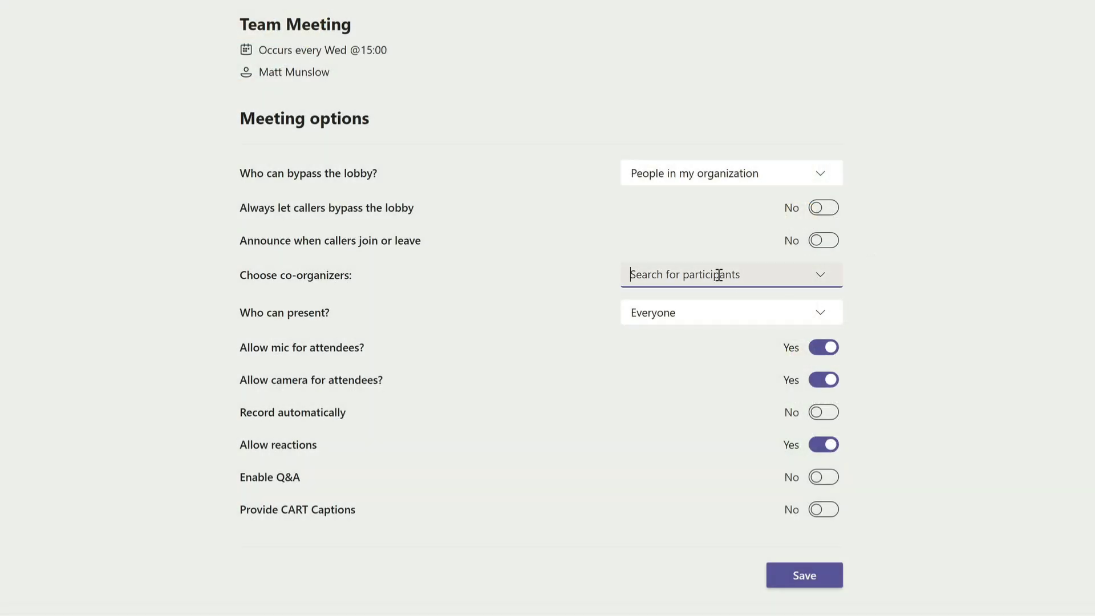
pyautogui.write('polly')
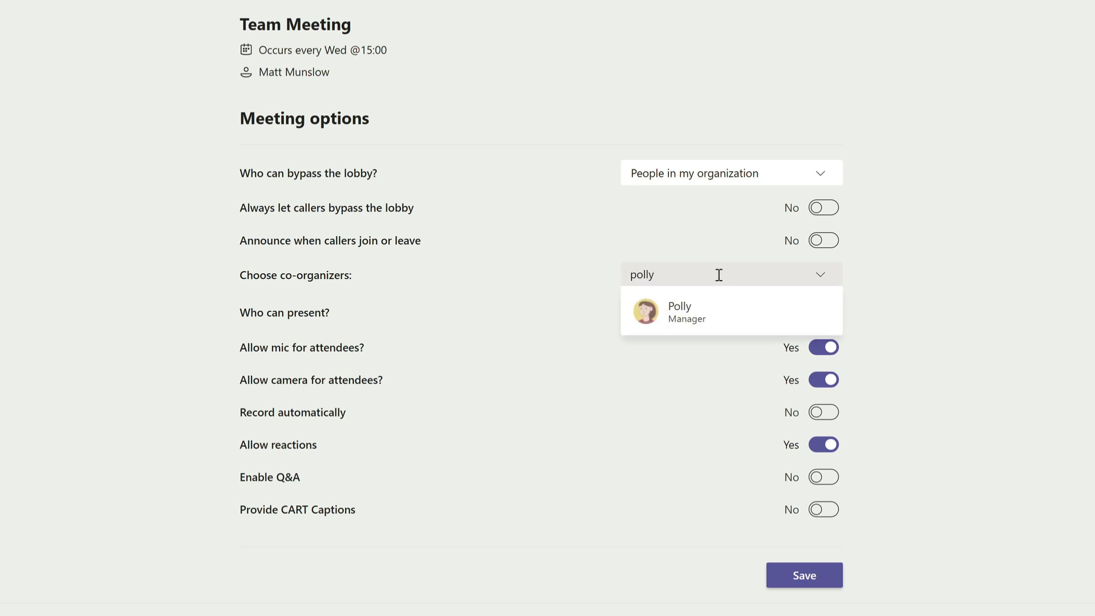
pyautogui.click(705, 308)
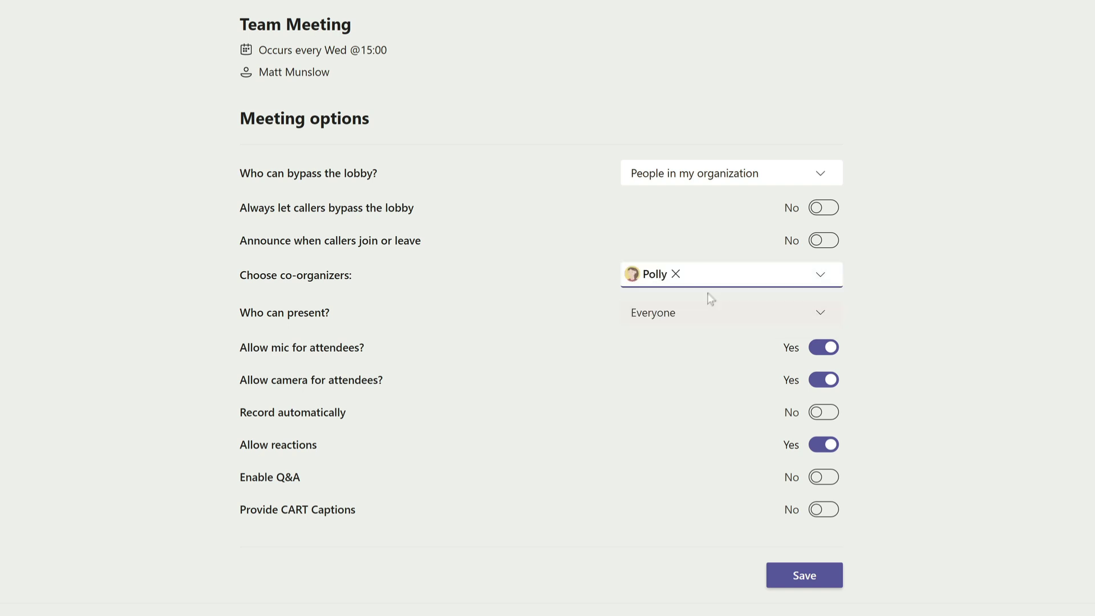
pyautogui.write('amrit')
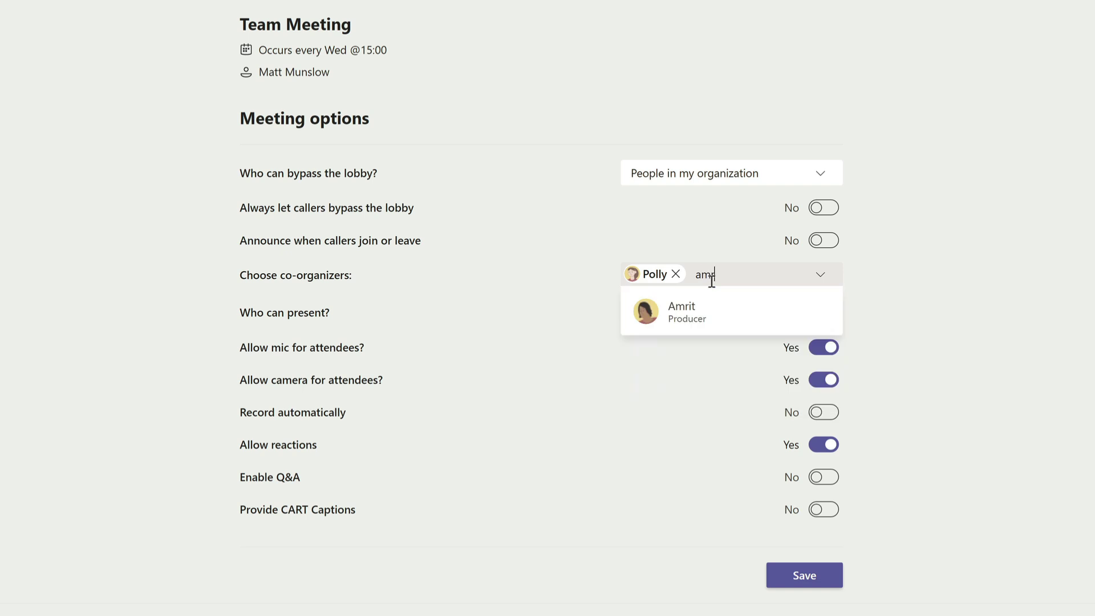
pyautogui.click(706, 305)
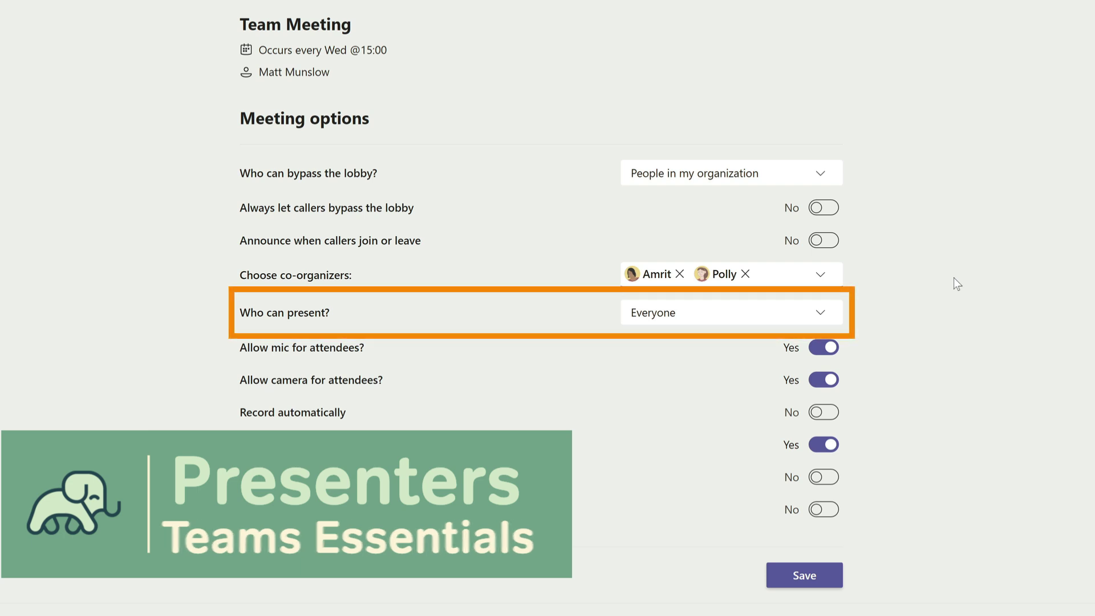
# Step: Limit who can present to Specific people and add the participant listed as Director as a presenter
pyautogui.click(820, 313)
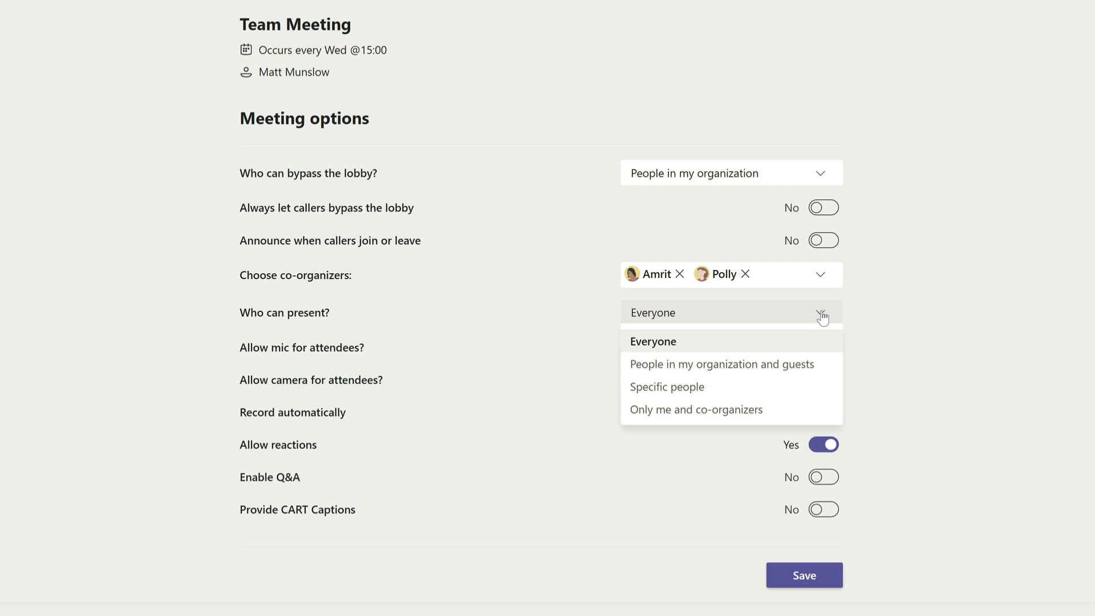
pyautogui.click(680, 387)
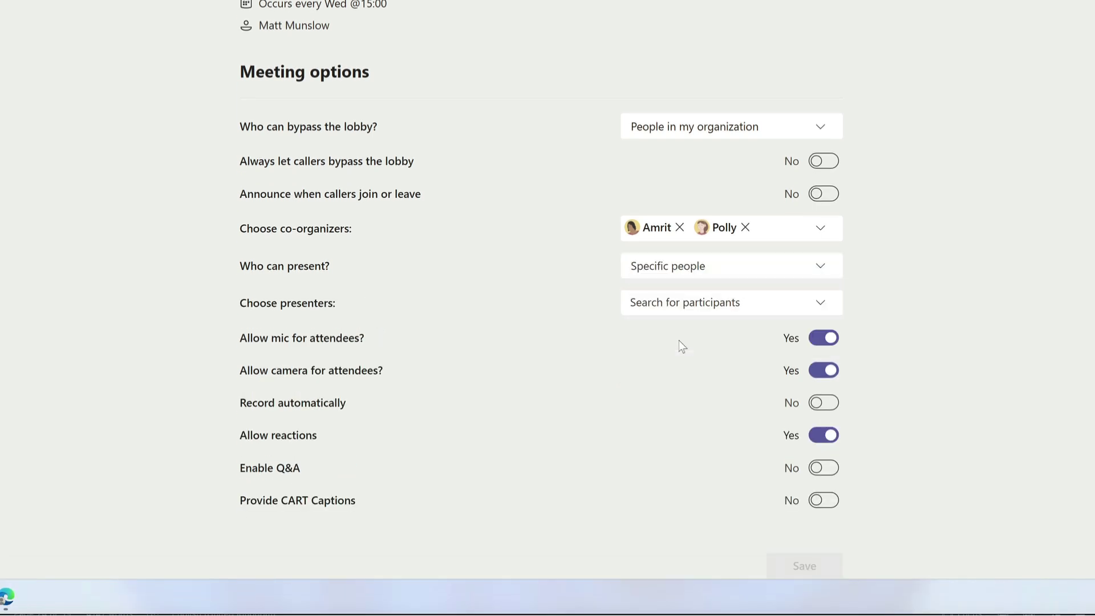
pyautogui.click(697, 303)
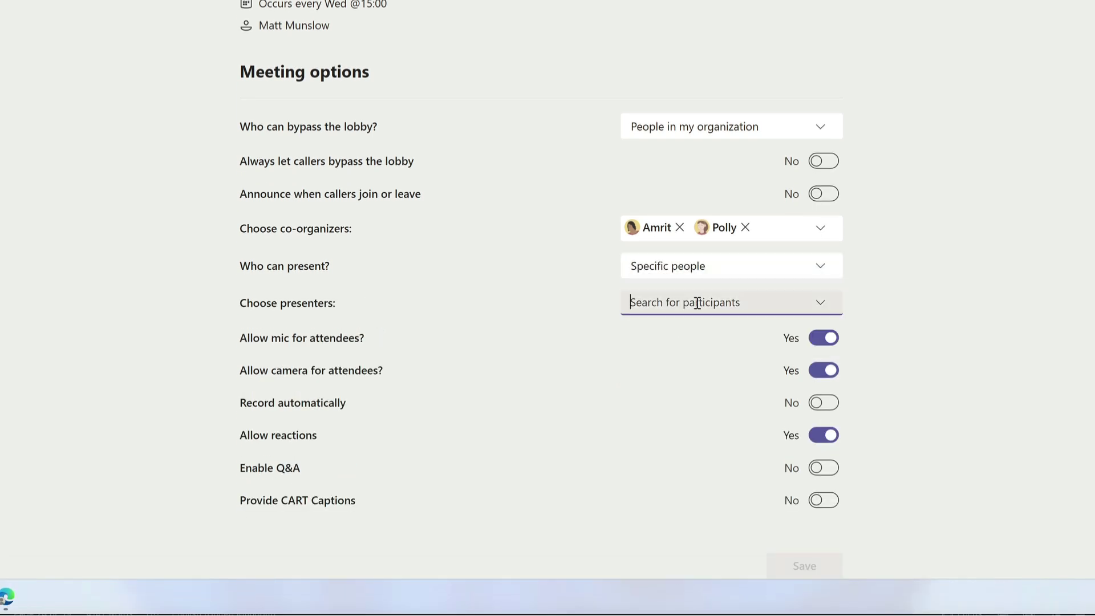
pyautogui.write('sarah')
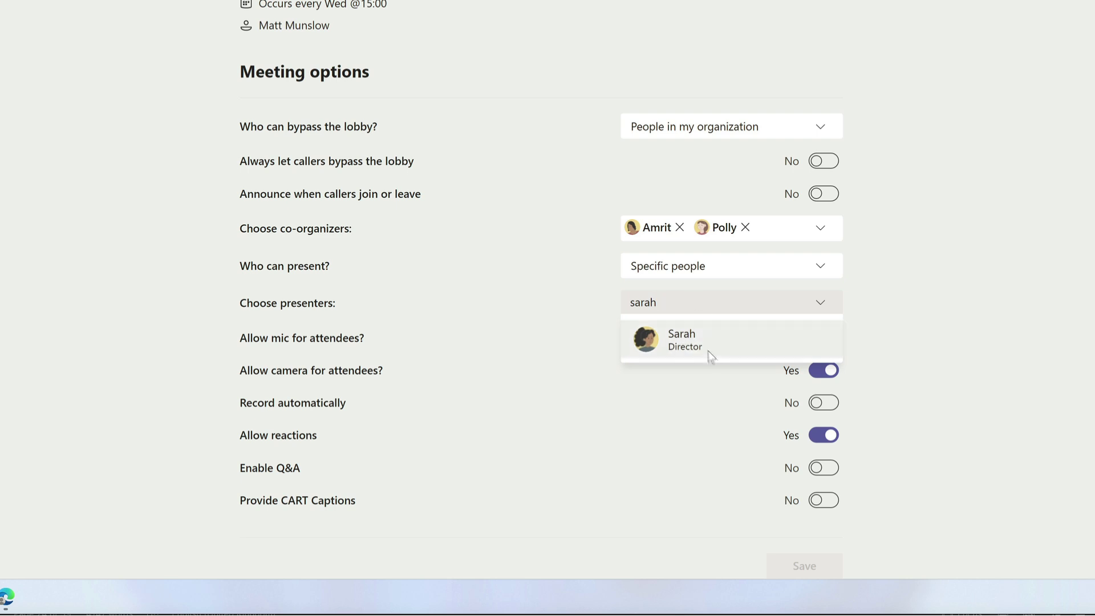
pyautogui.click(711, 347)
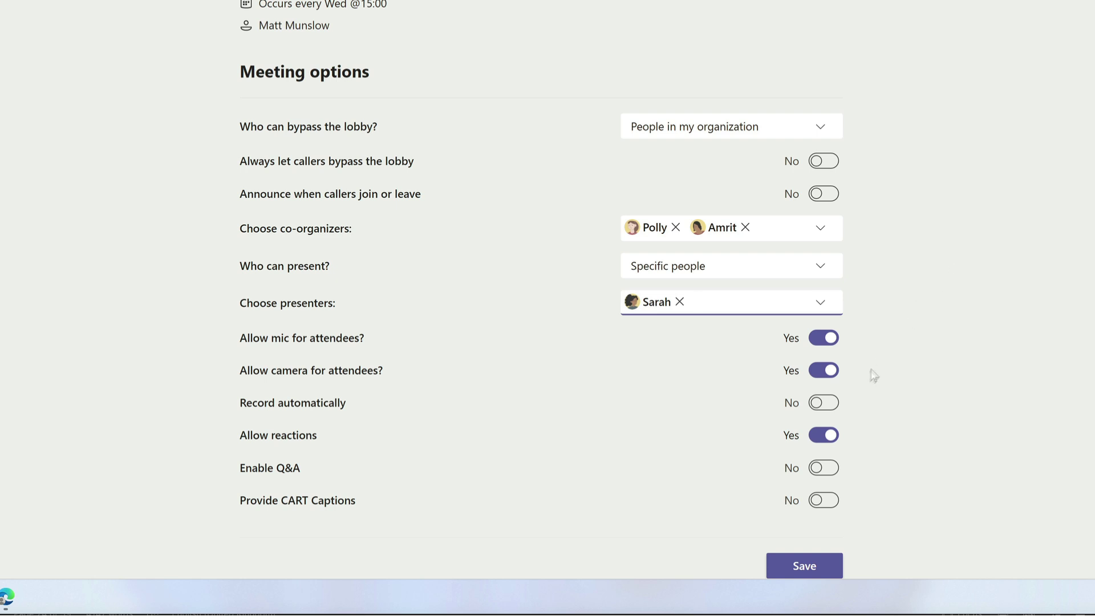
# Step: Turn on automatic recording in the meeting options and open the reactions in the running meeting
pyautogui.click(822, 403)
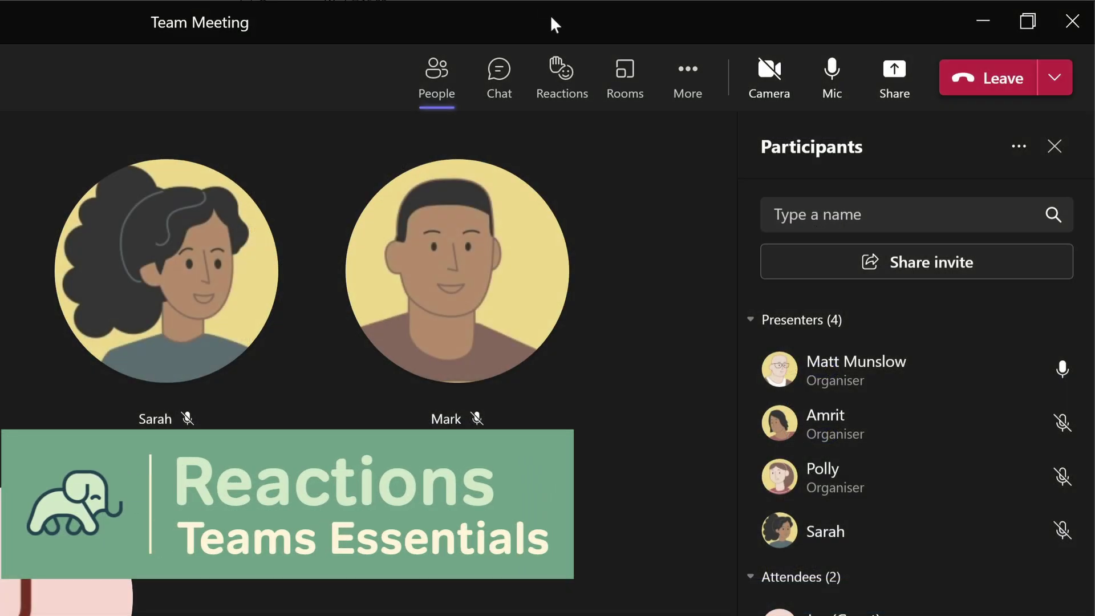
pyautogui.click(562, 73)
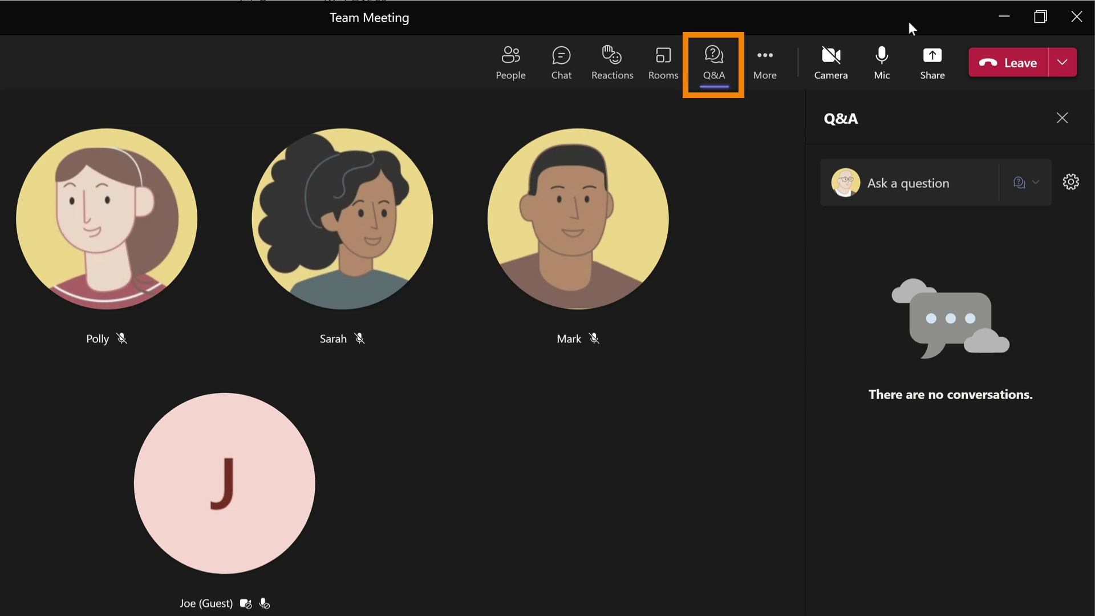
# Step: Post a discussion reading "What do you think?" in the meeting's Q&A
pyautogui.click(1020, 181)
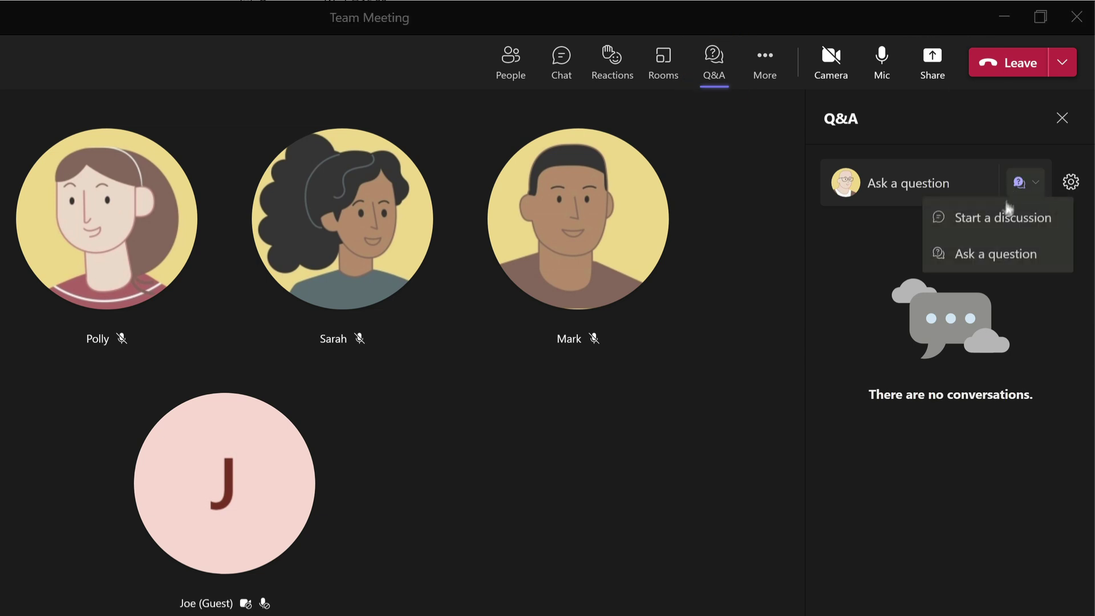
pyautogui.click(994, 228)
pyautogui.write('What do you think?')
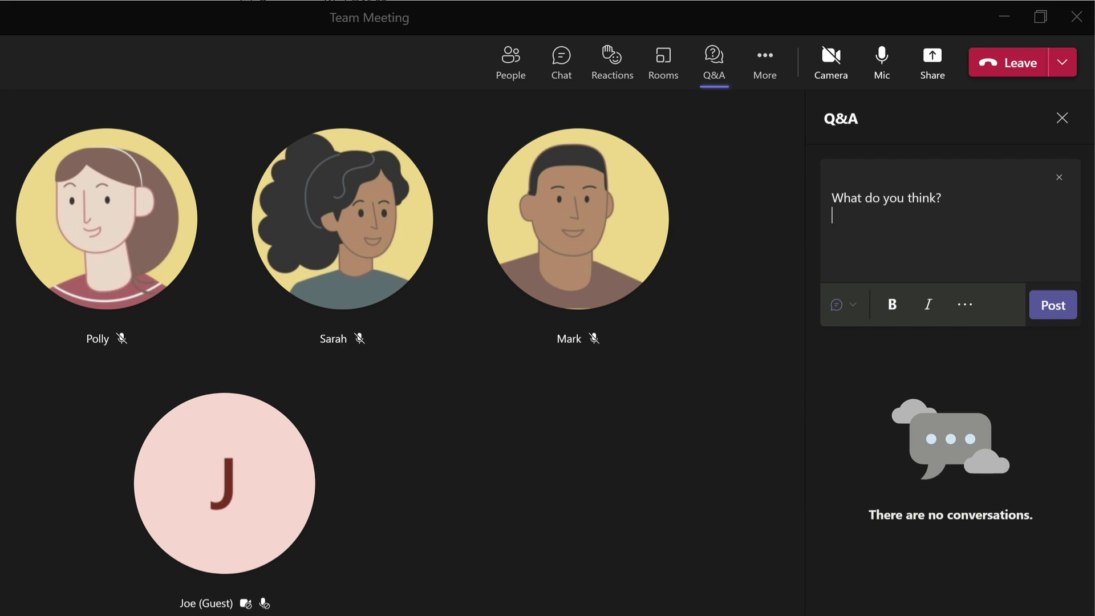
pyautogui.click(1064, 307)
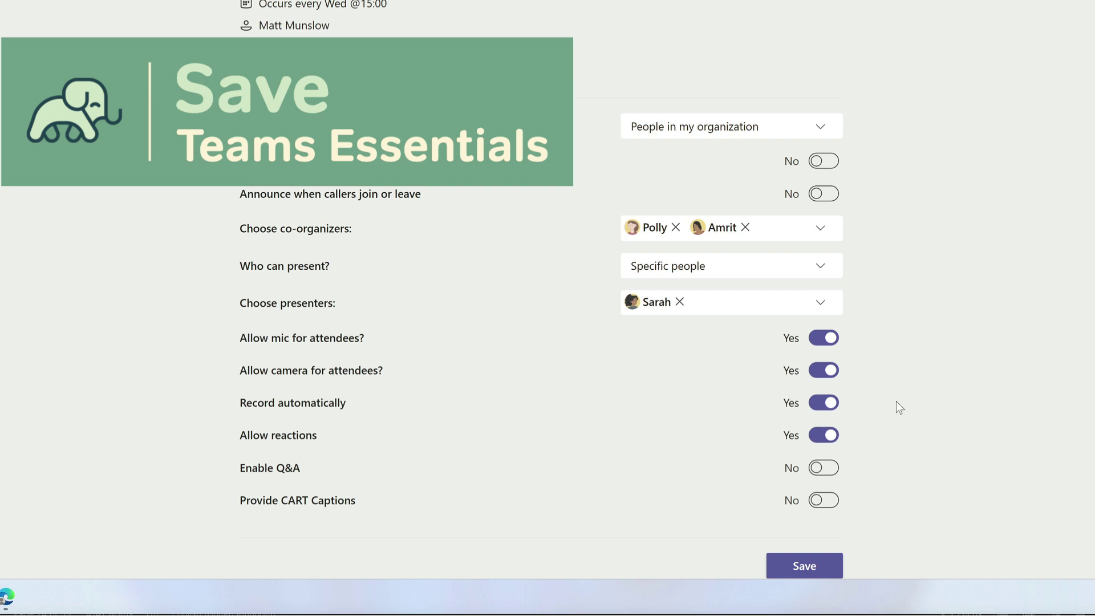
# Step: Save the Team Meeting's changed meeting options
pyautogui.click(833, 565)
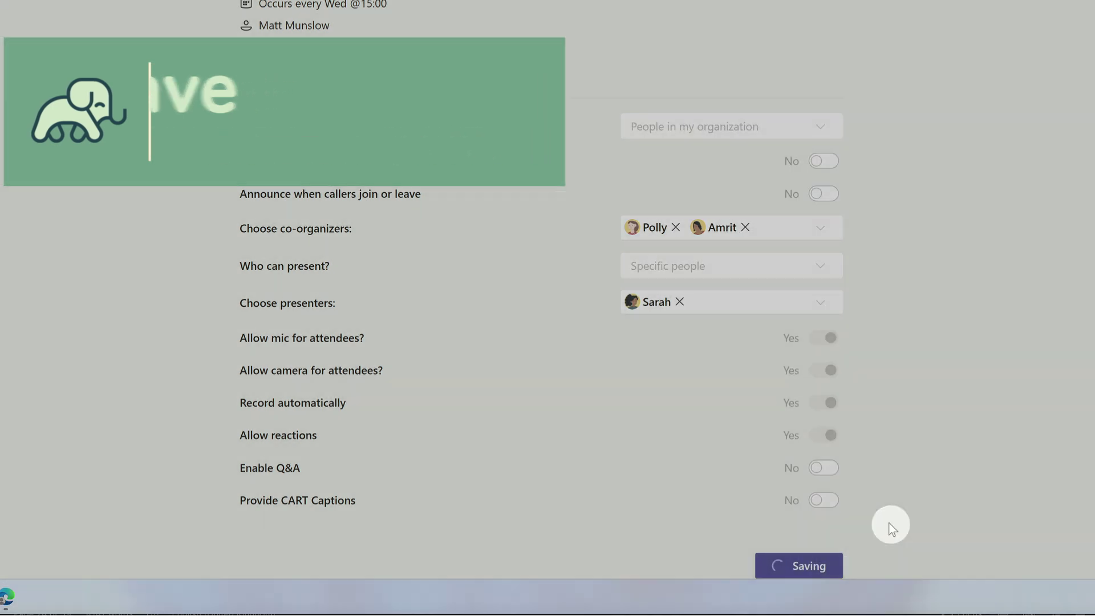